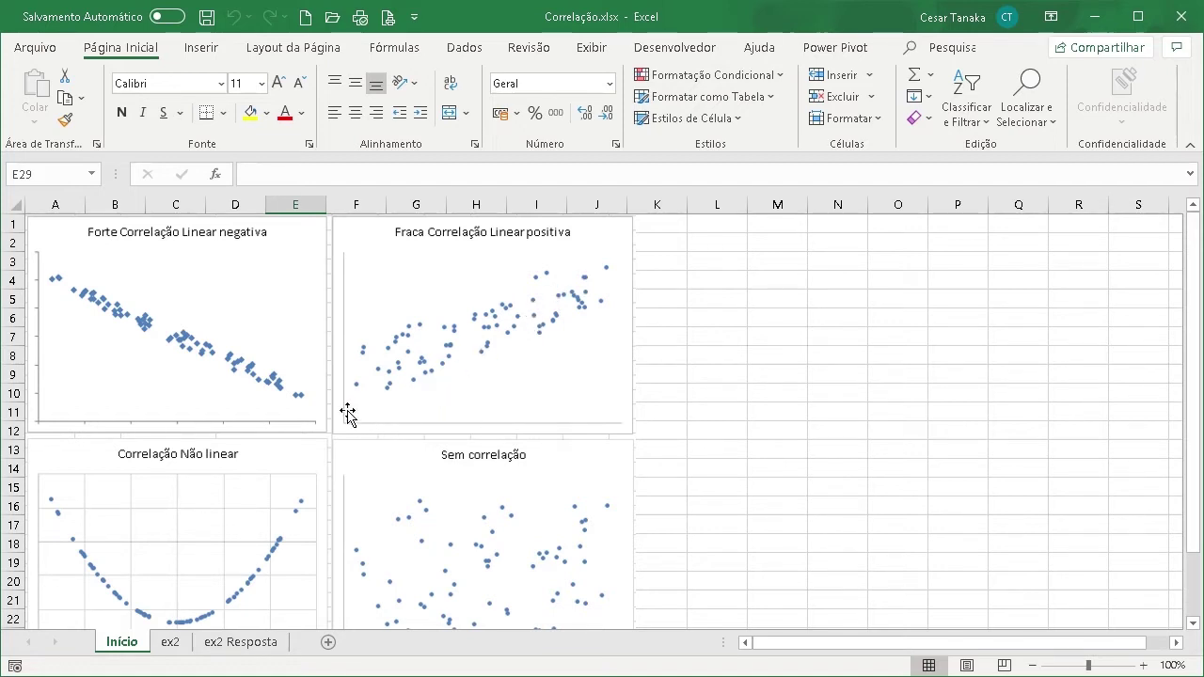
Examine the sample correlation charts on the Início sheet and the rainfall and store visitor data on sheet ex2
scroll(639, 385, "down", 3)
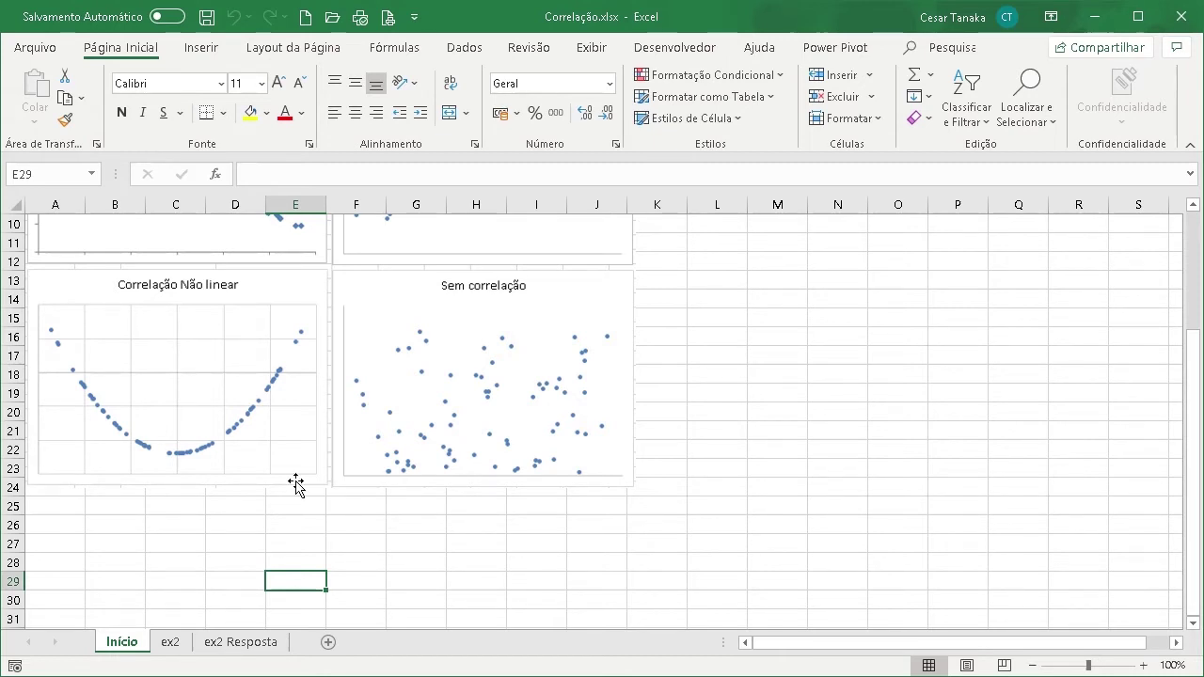
left_click(170, 642)
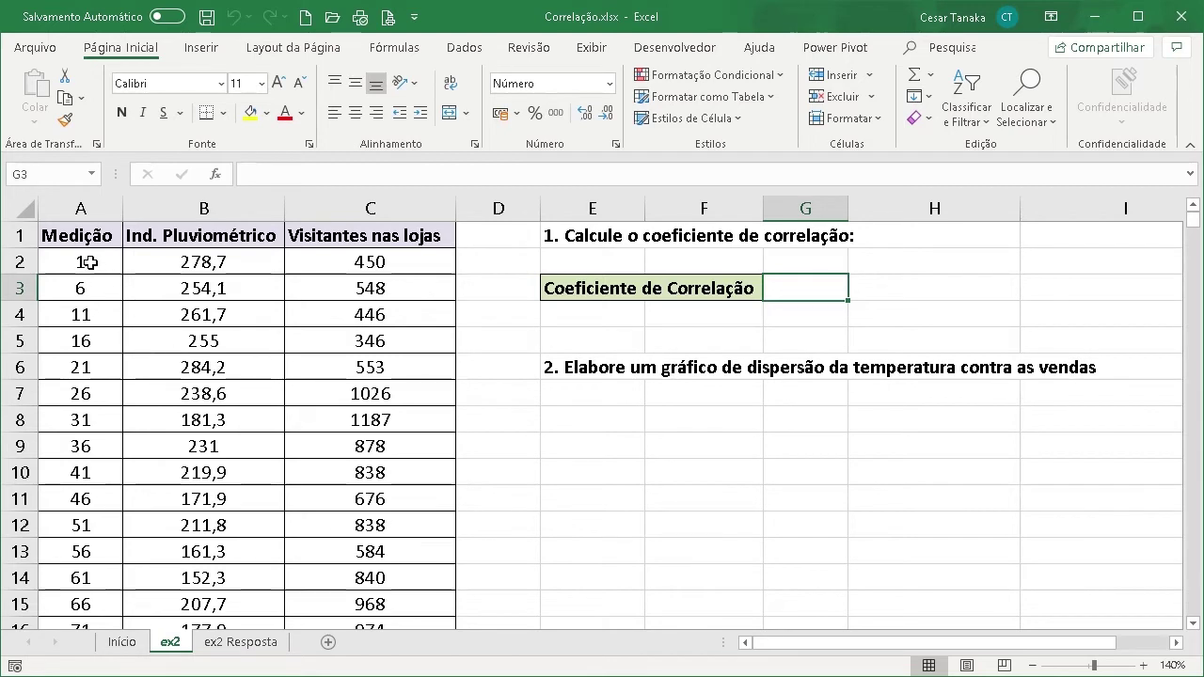
left_click(218, 265)
left_click(216, 312)
left_click(213, 399)
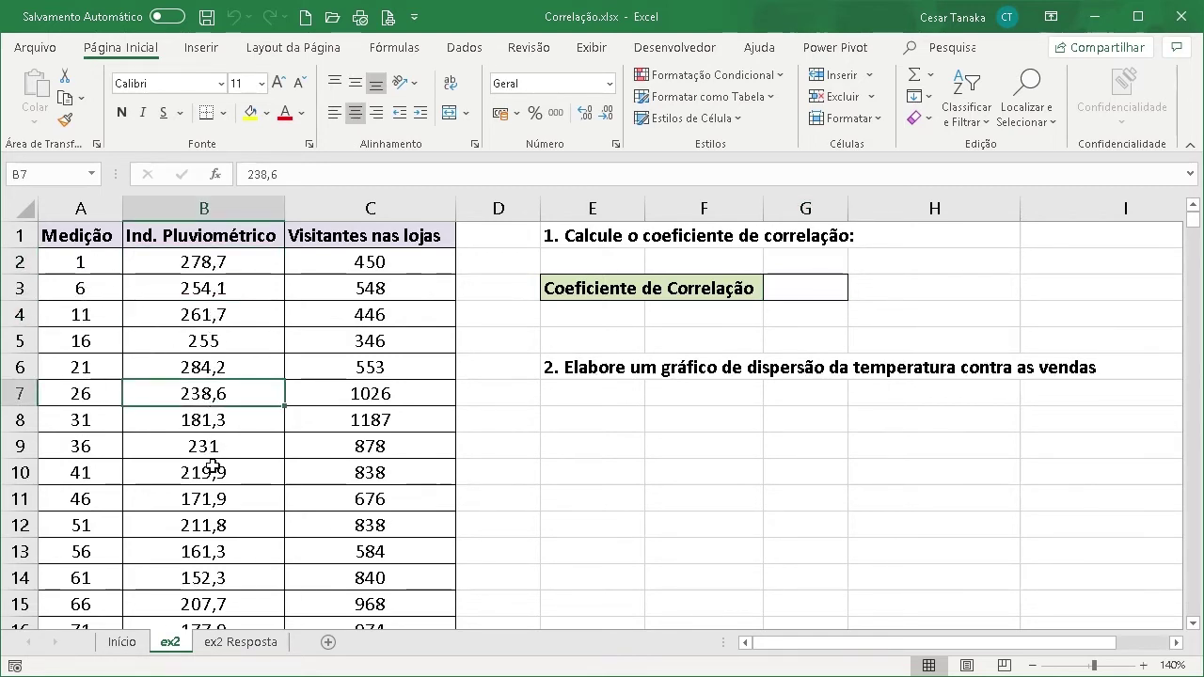
left_click(215, 469)
left_click(391, 260)
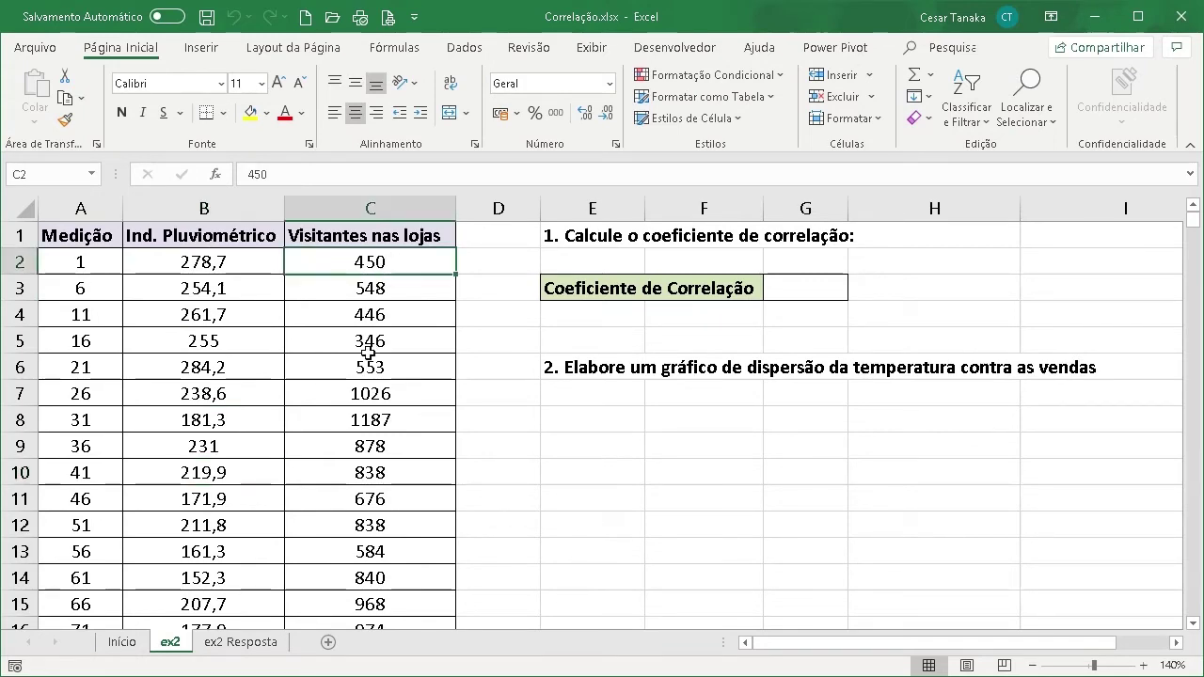
scroll(362, 395, "down", 2)
scroll(362, 395, "down", 11)
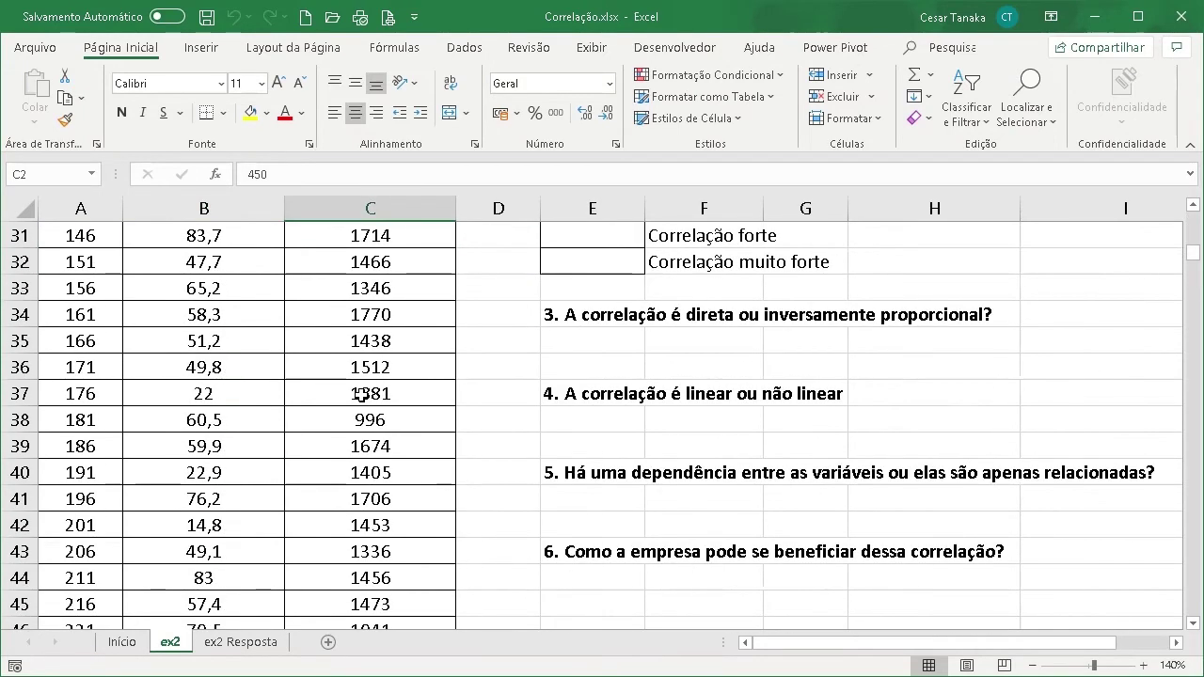
scroll(362, 395, "down", 5)
scroll(362, 395, "up", 14)
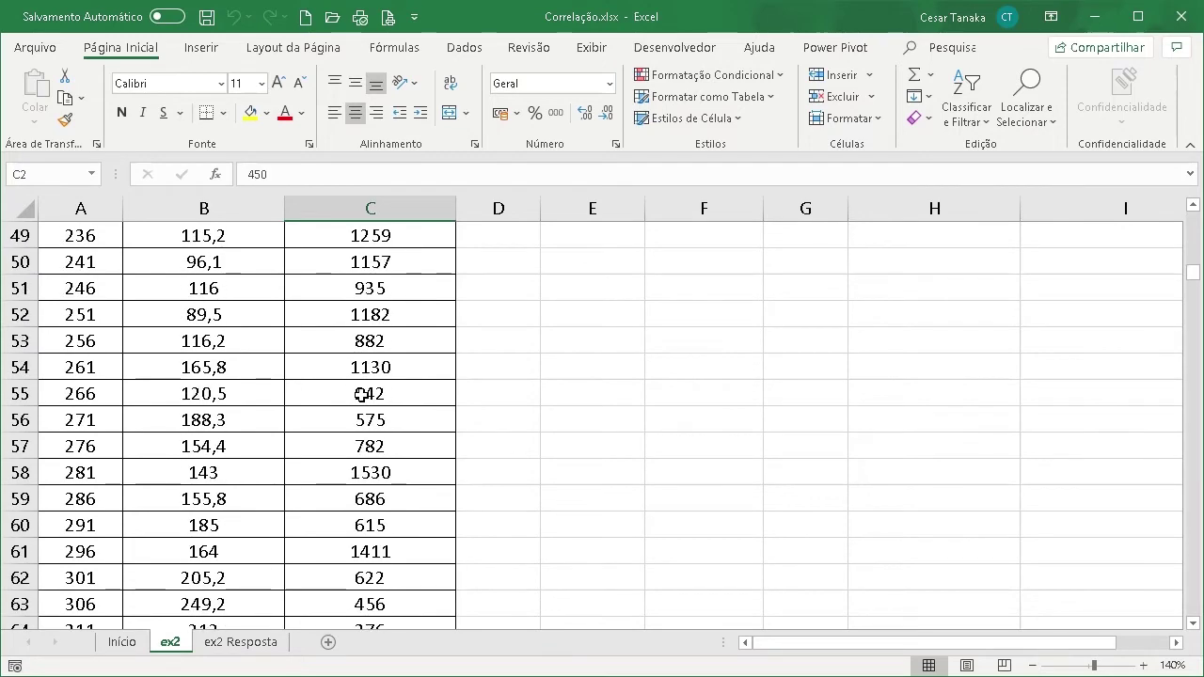
scroll(362, 395, "up", 4)
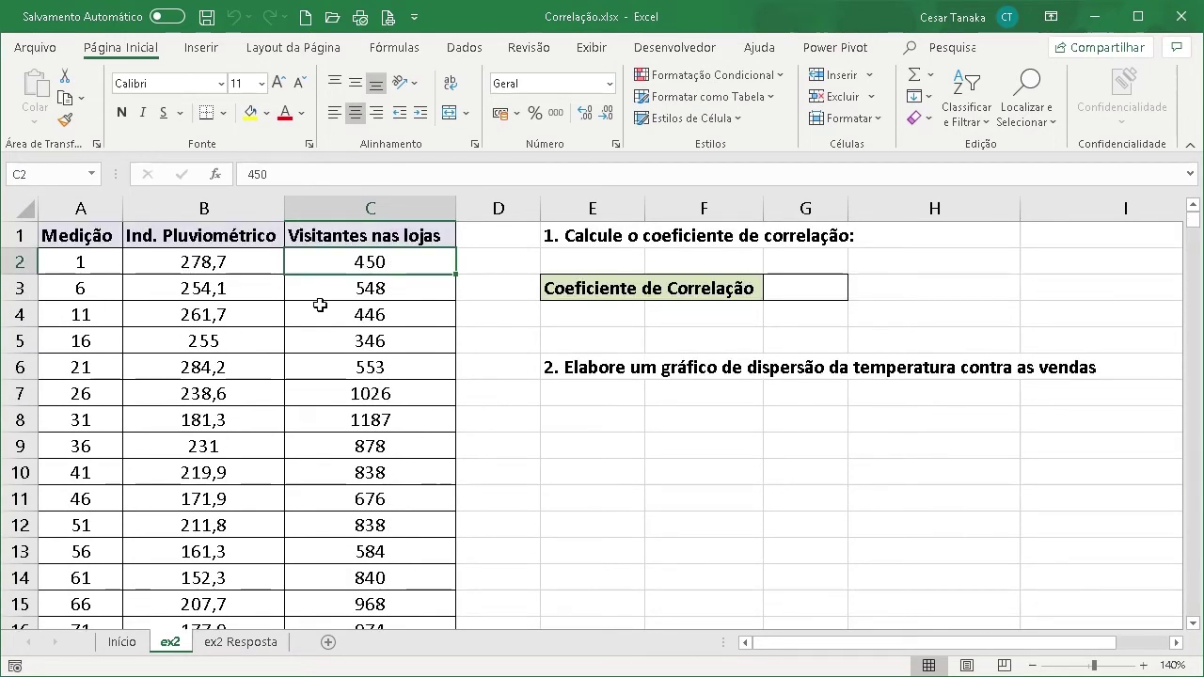
Insert a markers-only scatter chart from the rainfall and store visitor columns, range B1:C75
left_click(218, 237)
scroll(381, 502, "down", 20)
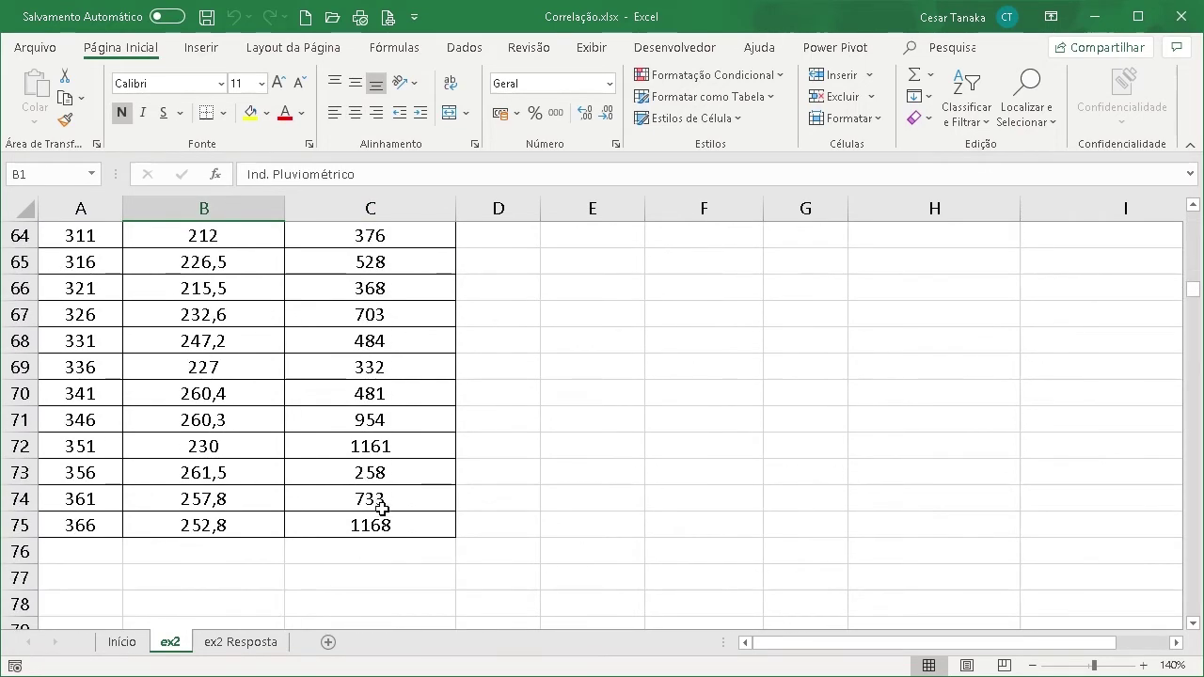
left_click(380, 525, "shift")
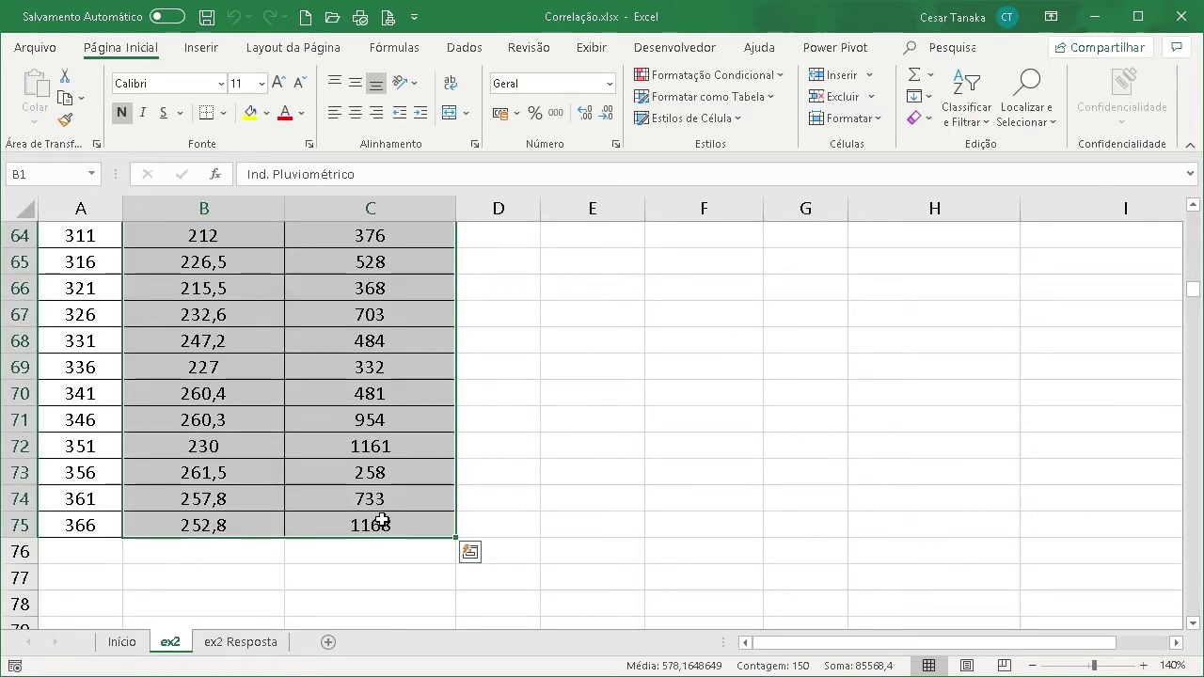
scroll(381, 522, "up", 15)
scroll(382, 520, "up", 6)
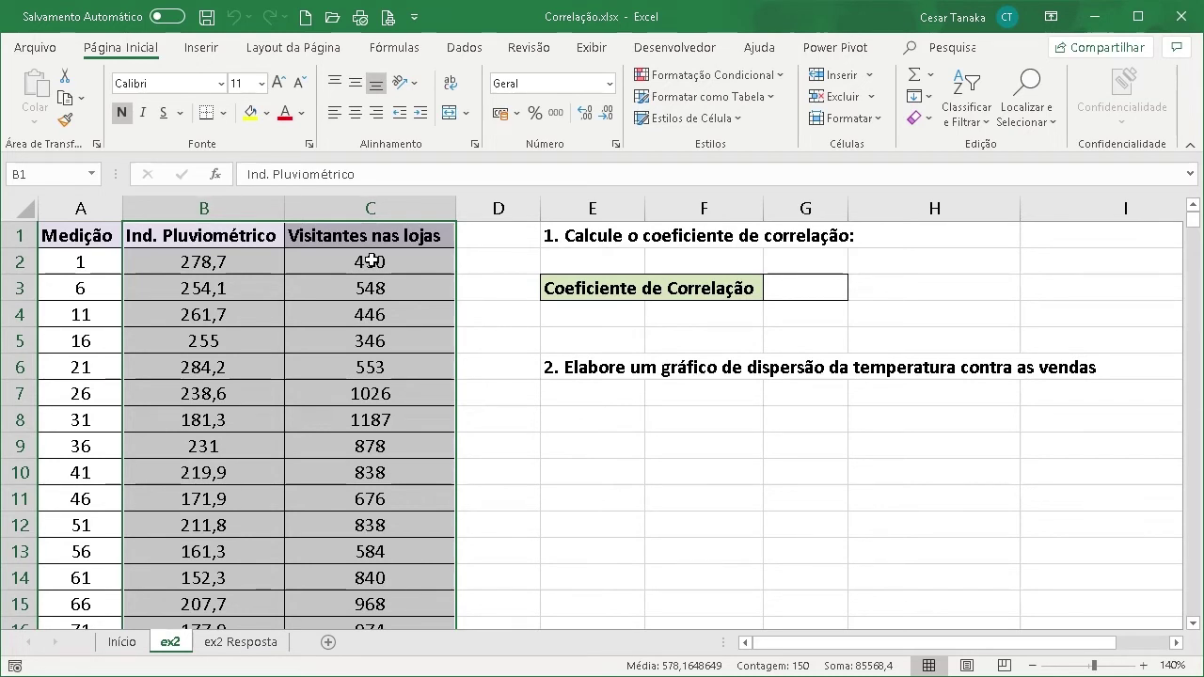
left_click(200, 47)
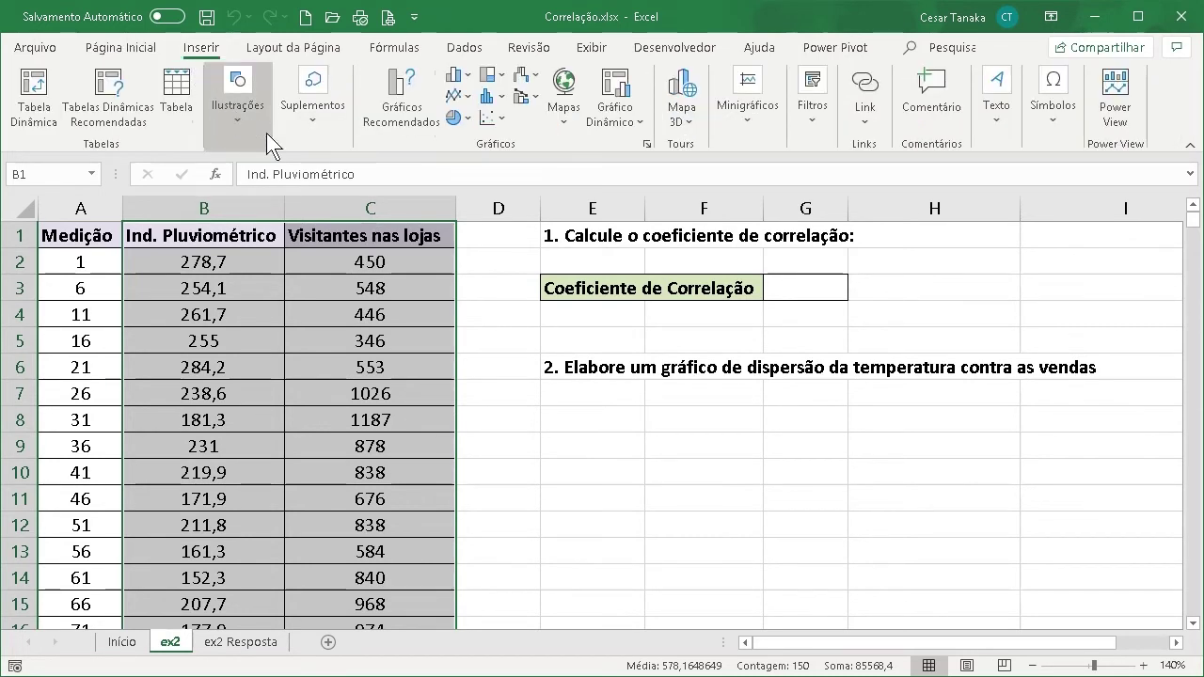
left_click(501, 121)
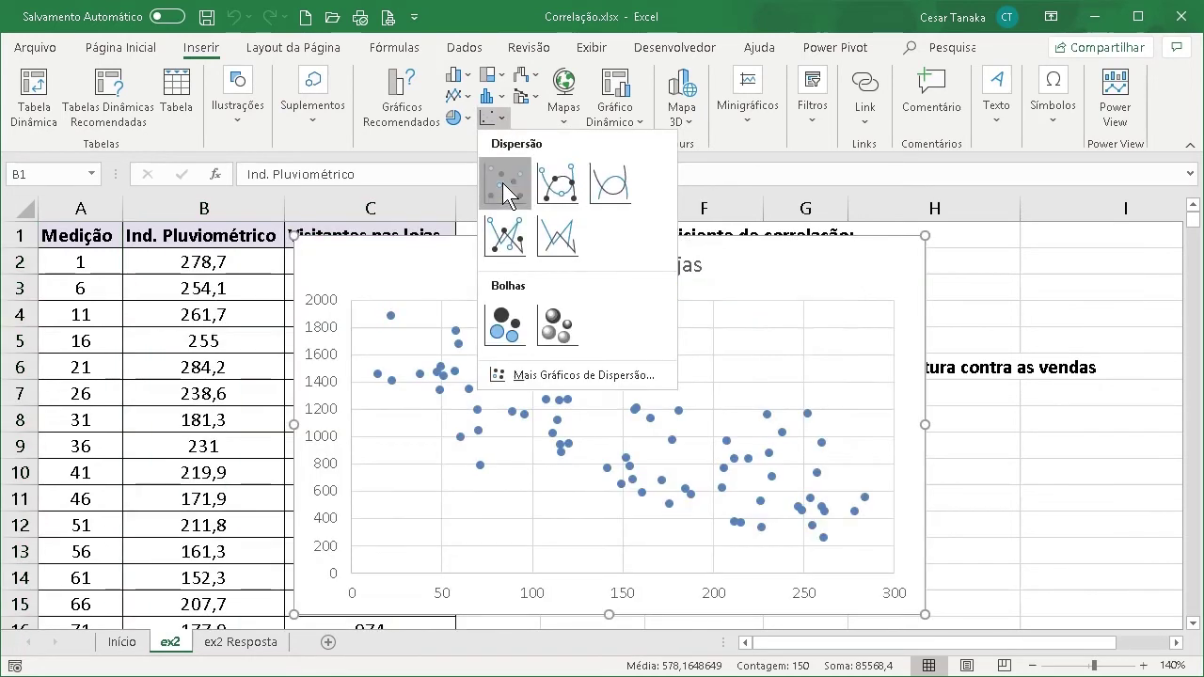
left_click(504, 182)
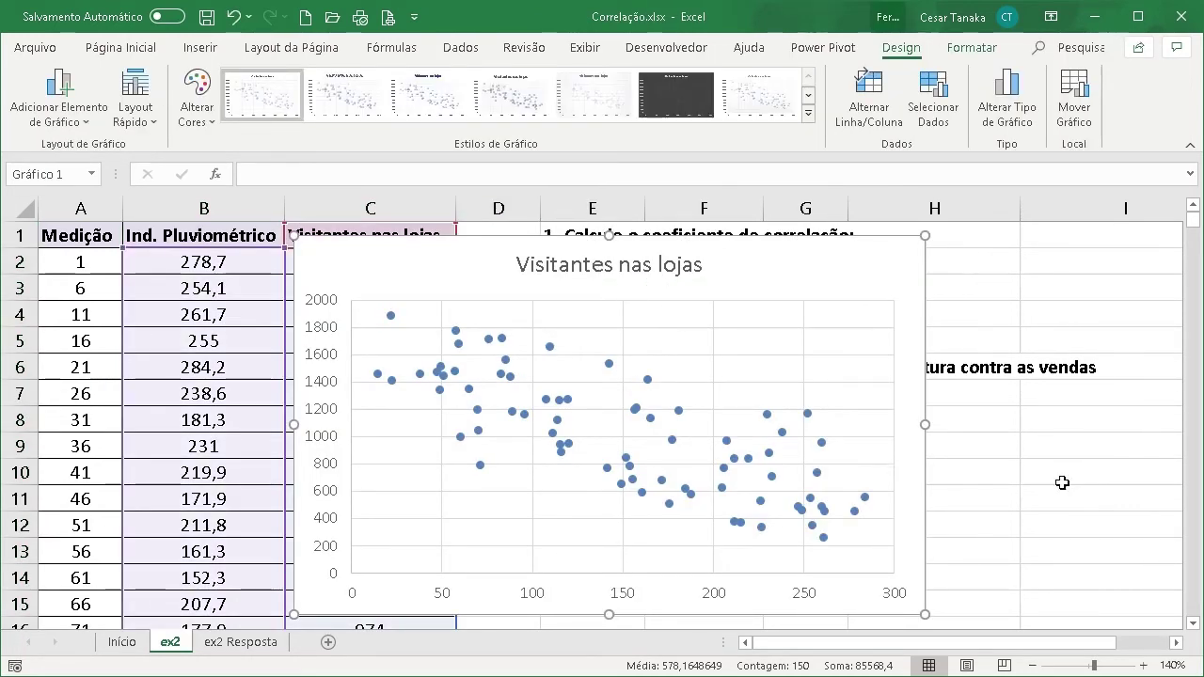
Move the scatter chart into the empty area beside the data, spanning about rows 11 to 25 above the classification question
scroll(1062, 483, "down", 1)
left_click_drag(916, 428, 1050, 508)
scroll(1135, 446, "down", 3)
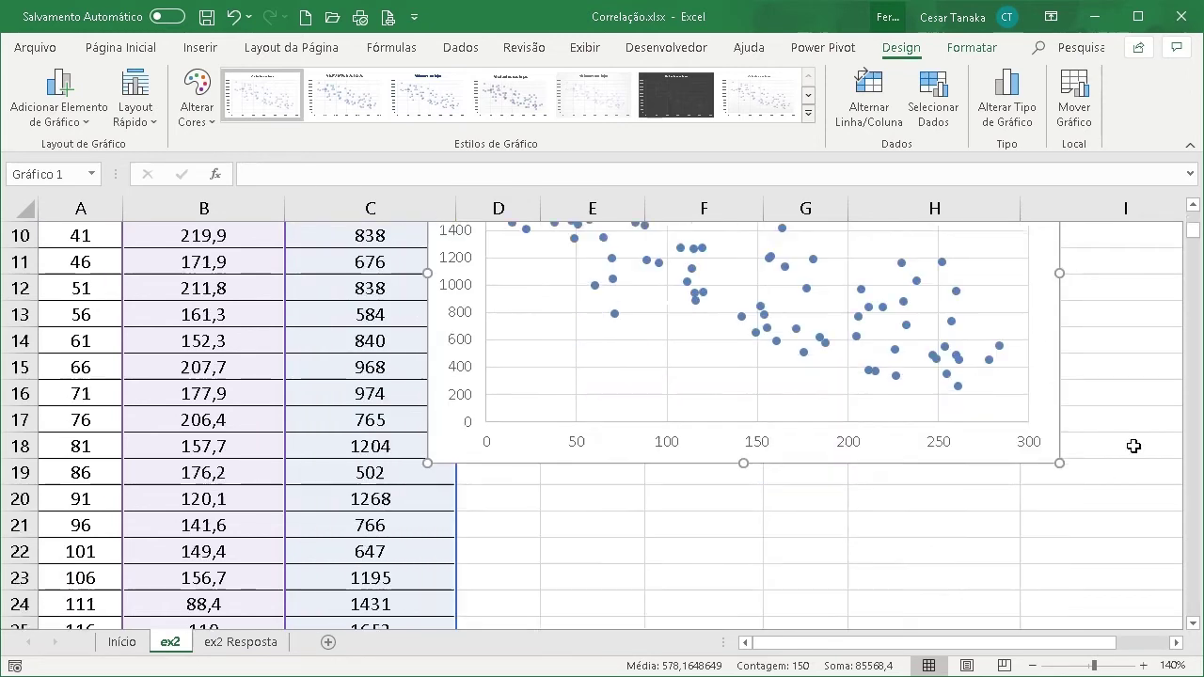
left_click_drag(906, 376, 970, 555)
scroll(988, 344, "up", 1)
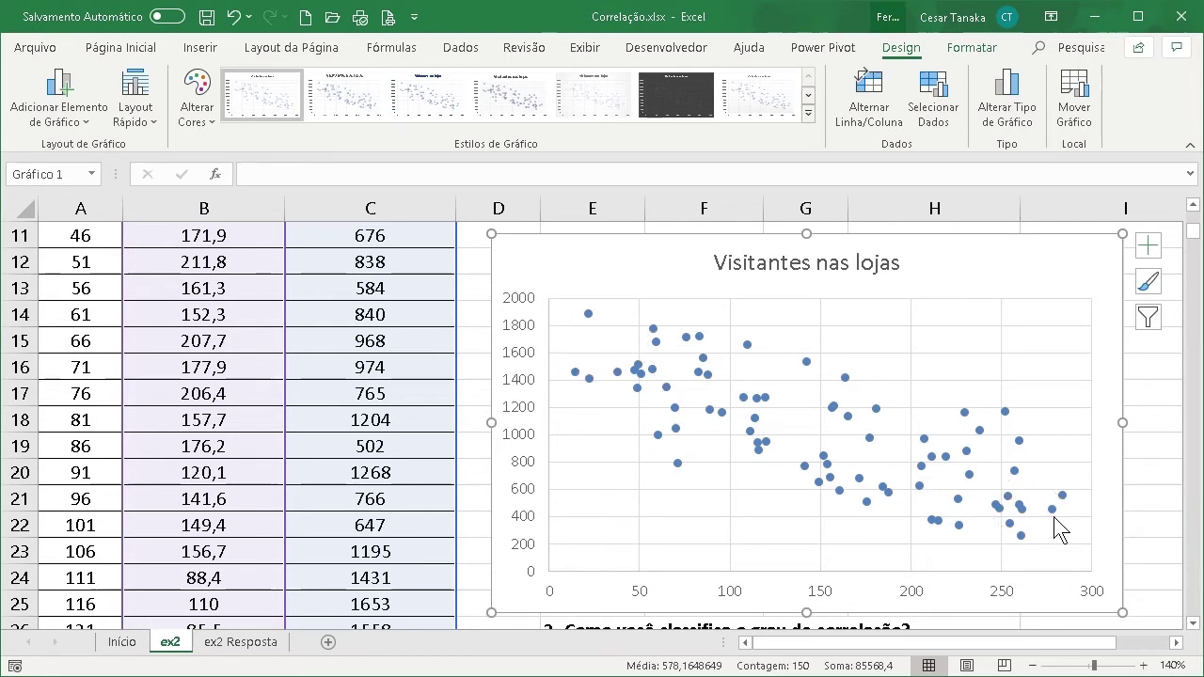
mouse_move(1054, 513)
mouse_move(619, 371)
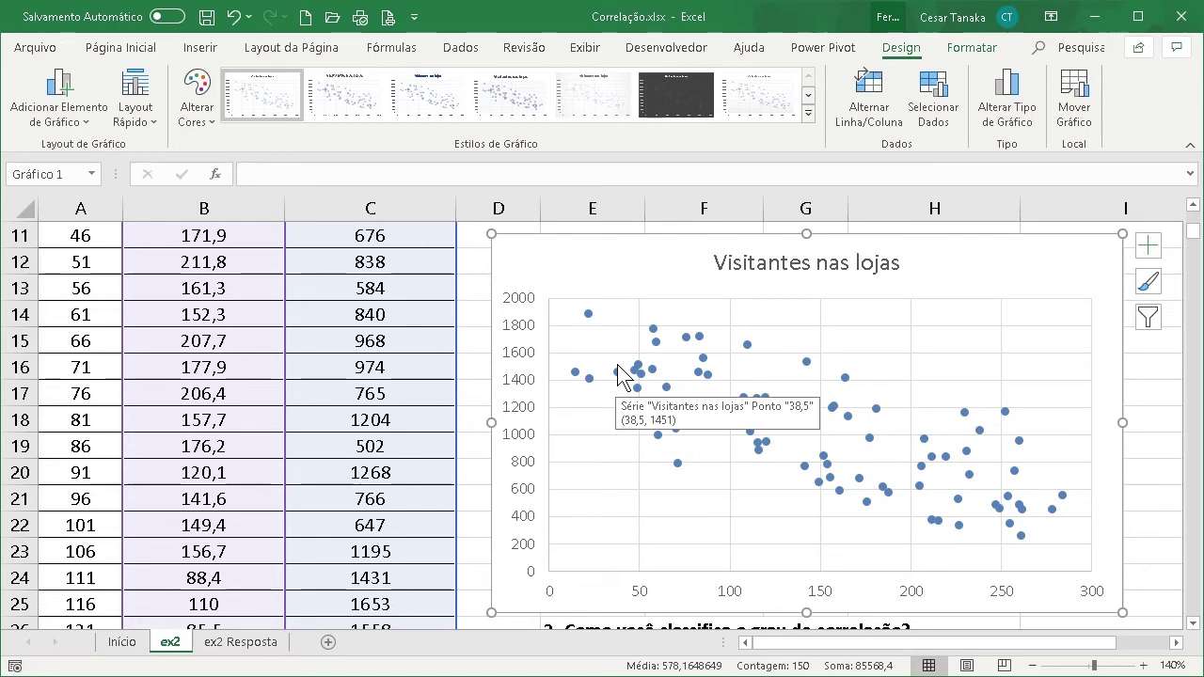
Calculate the correlation coefficient in G3 with CORREL, using rainfall range B2:B75 and visitor range C2:C75
scroll(679, 393, "up", 3)
scroll(679, 393, "up", 1)
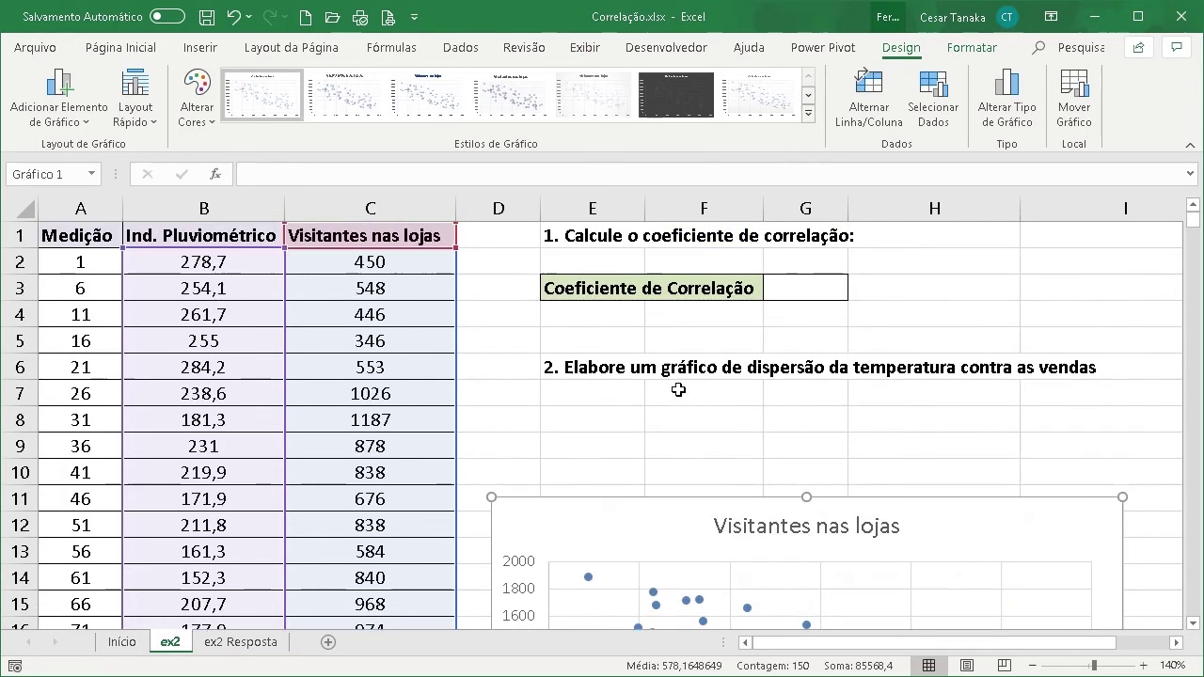
left_click(808, 288)
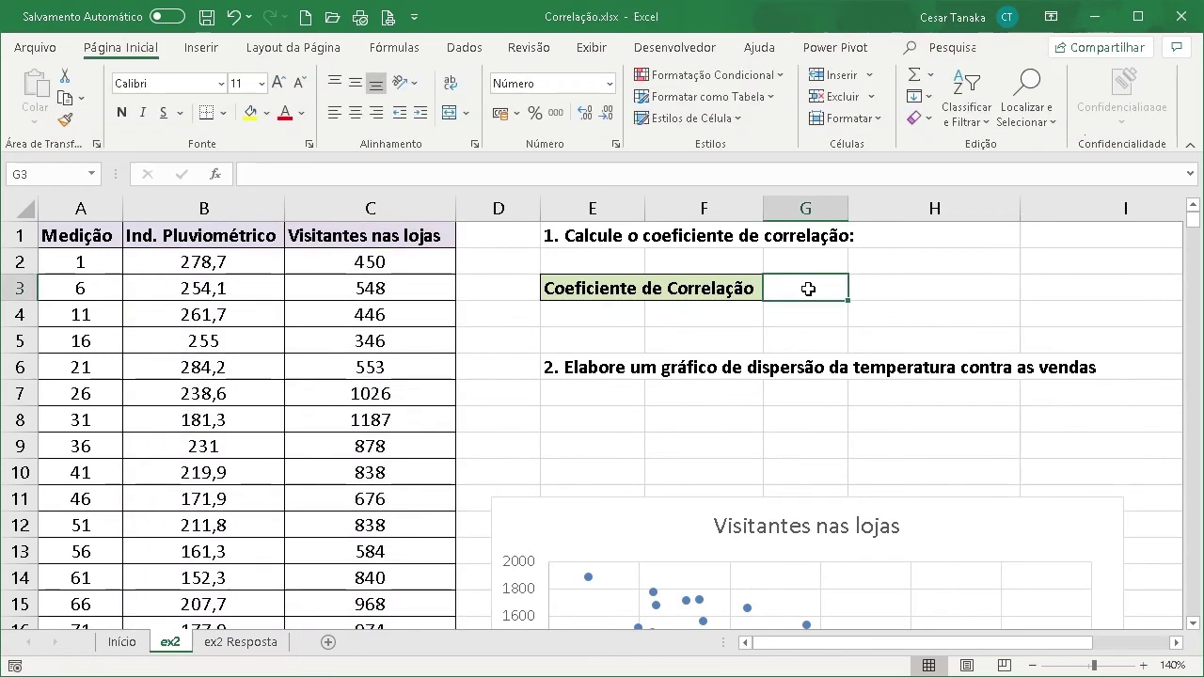
type("=corr")
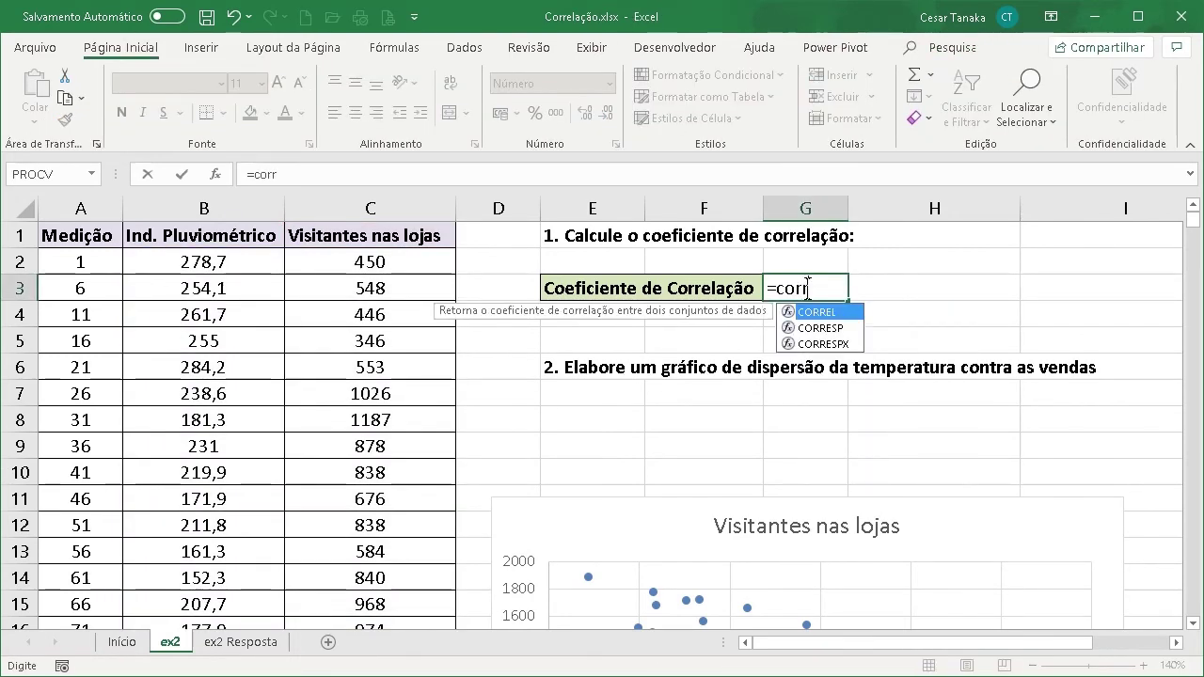
key("Tab")
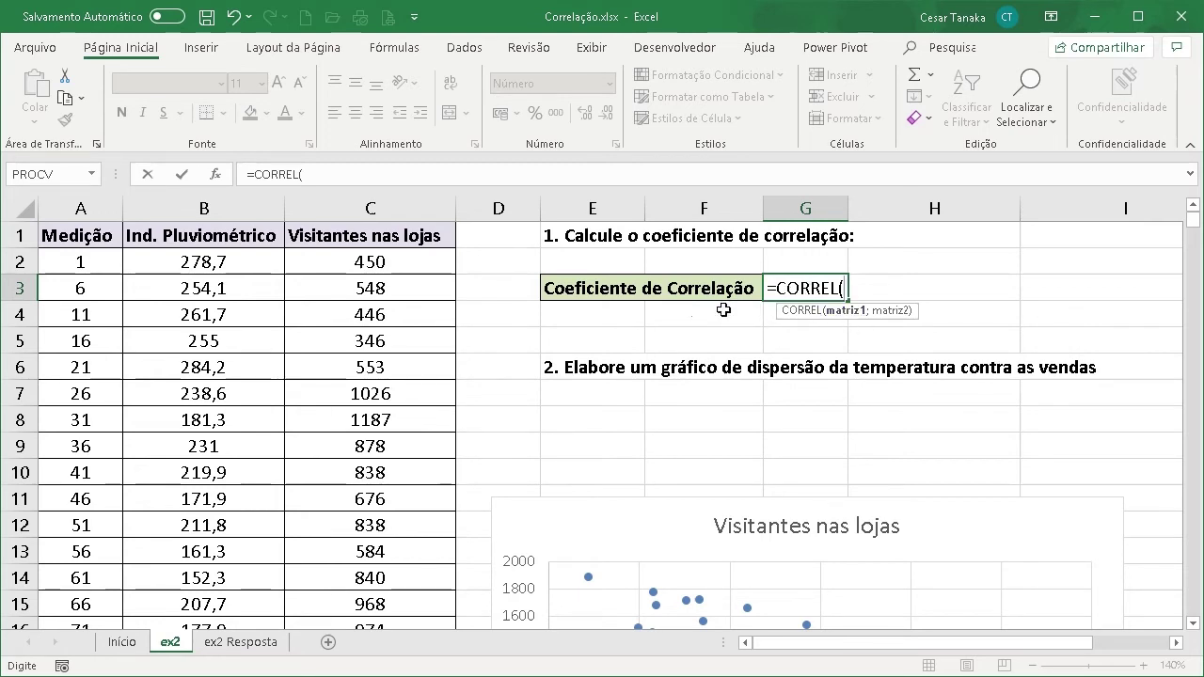
left_click(226, 263)
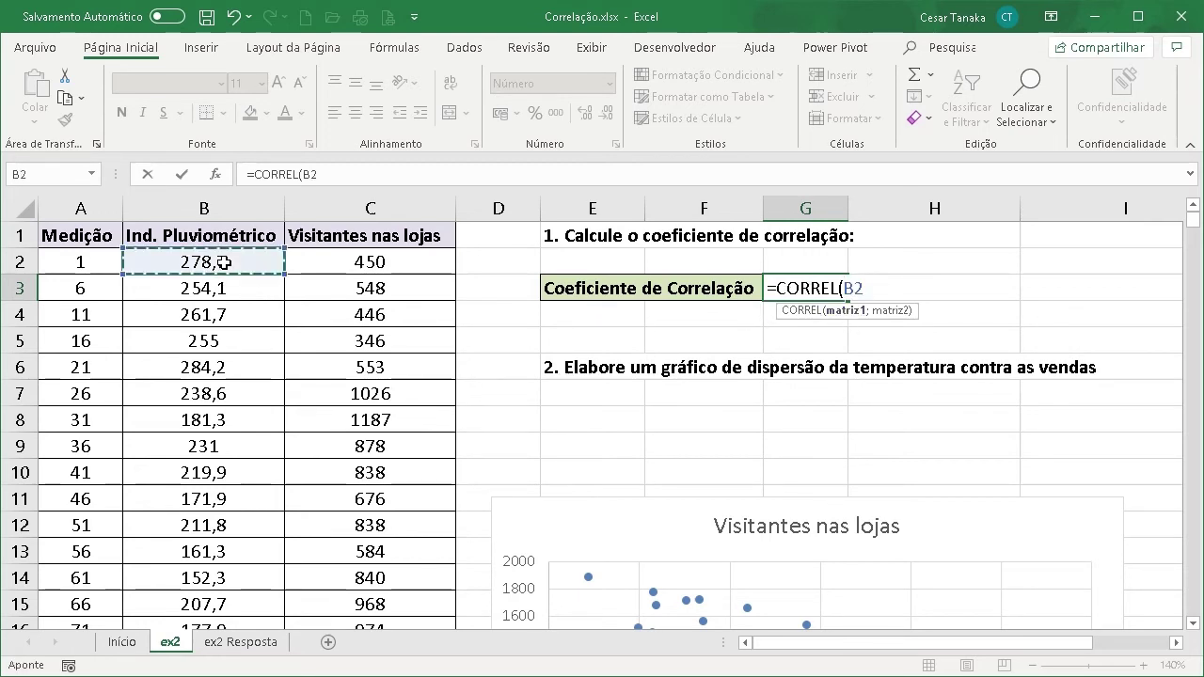
key("ctrl+shift+Down")
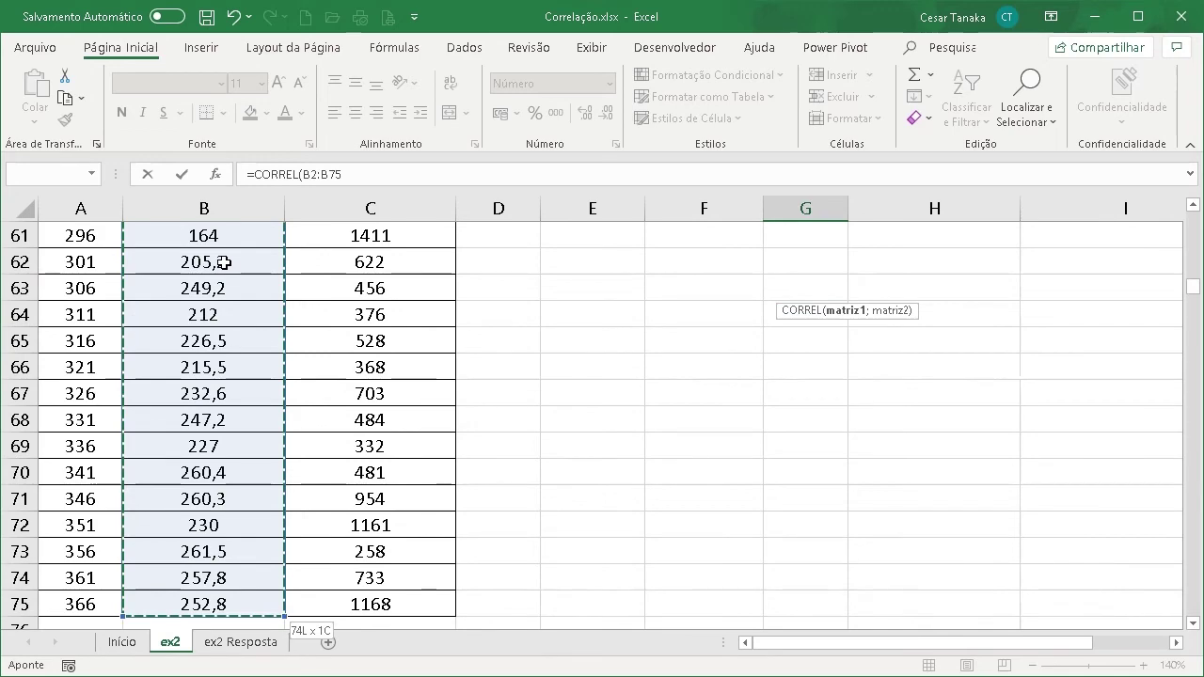
type(";")
left_click_drag(1193, 287, 1199, 215)
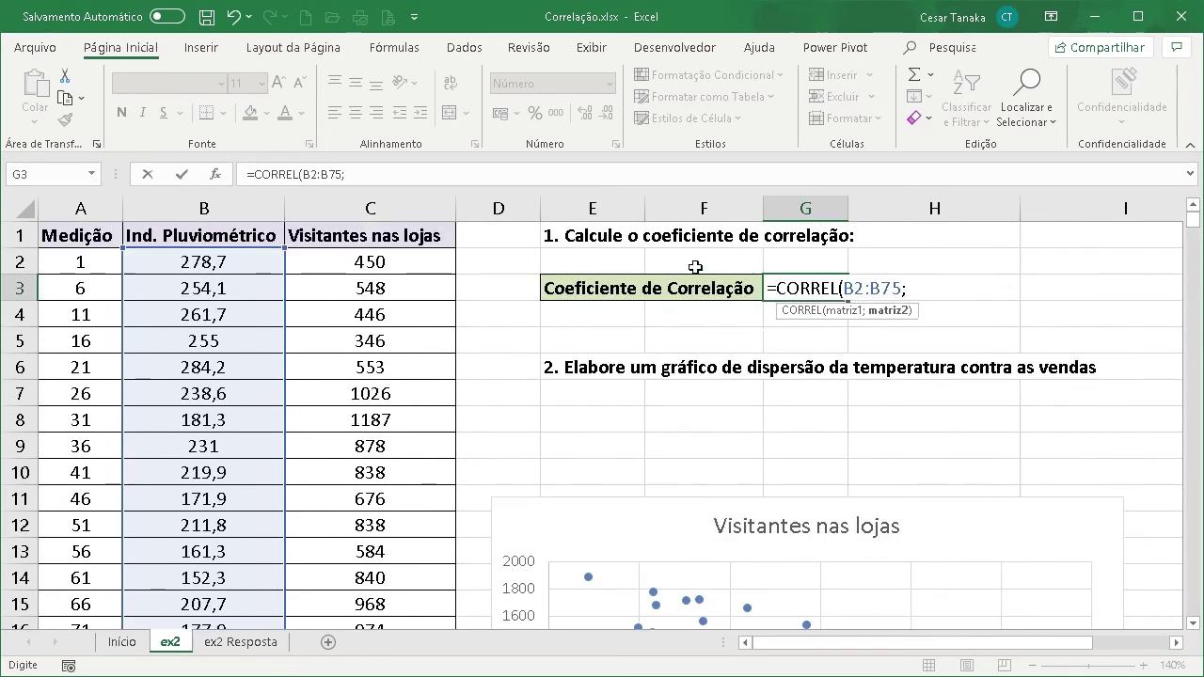
left_click(419, 269)
key("ctrl+shift+Down")
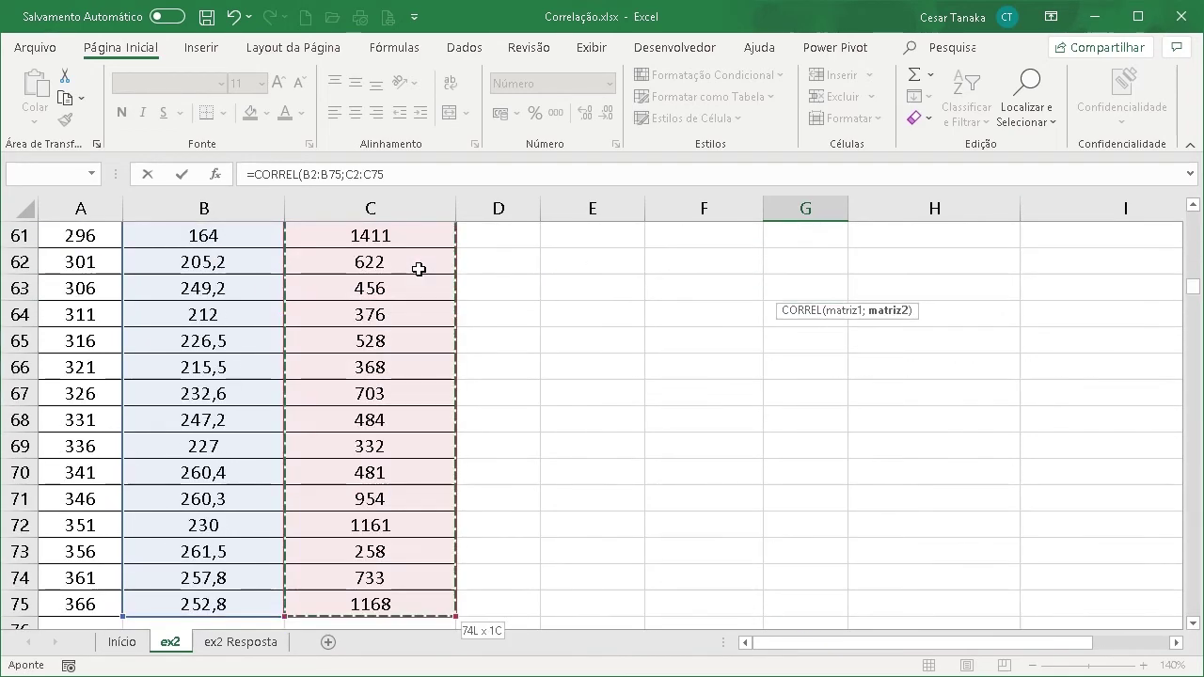
key("Return")
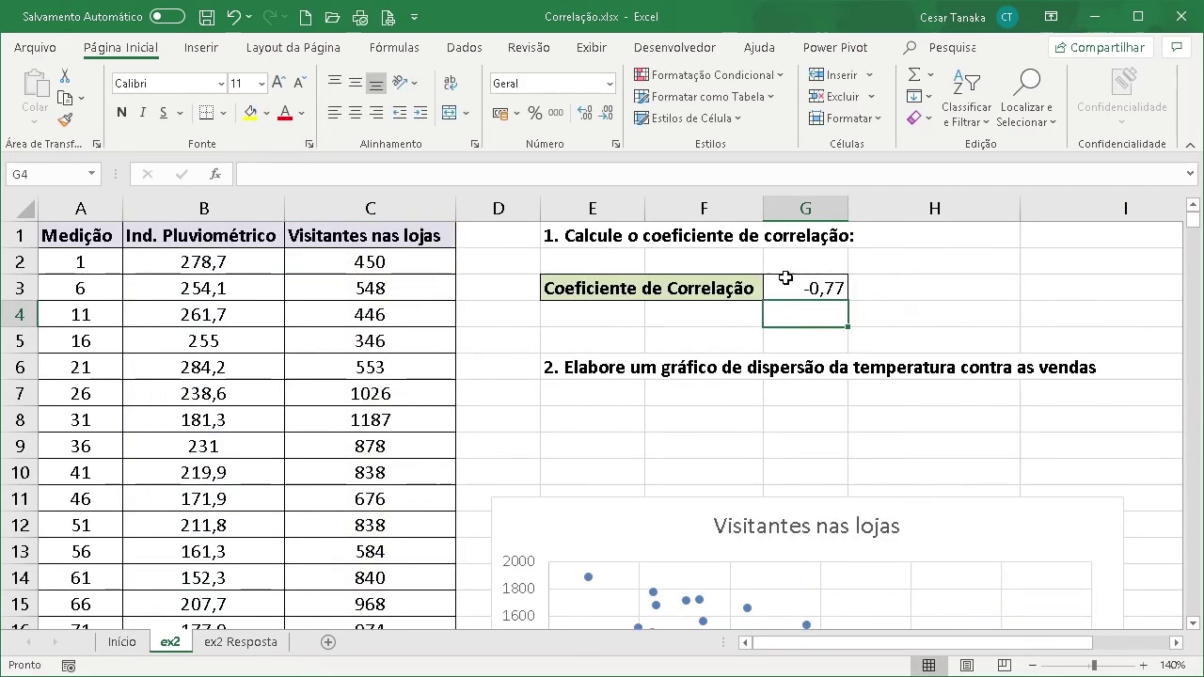
Compare the correlation coefficient in G3 with the point pattern in the scatter chart
left_click(789, 284)
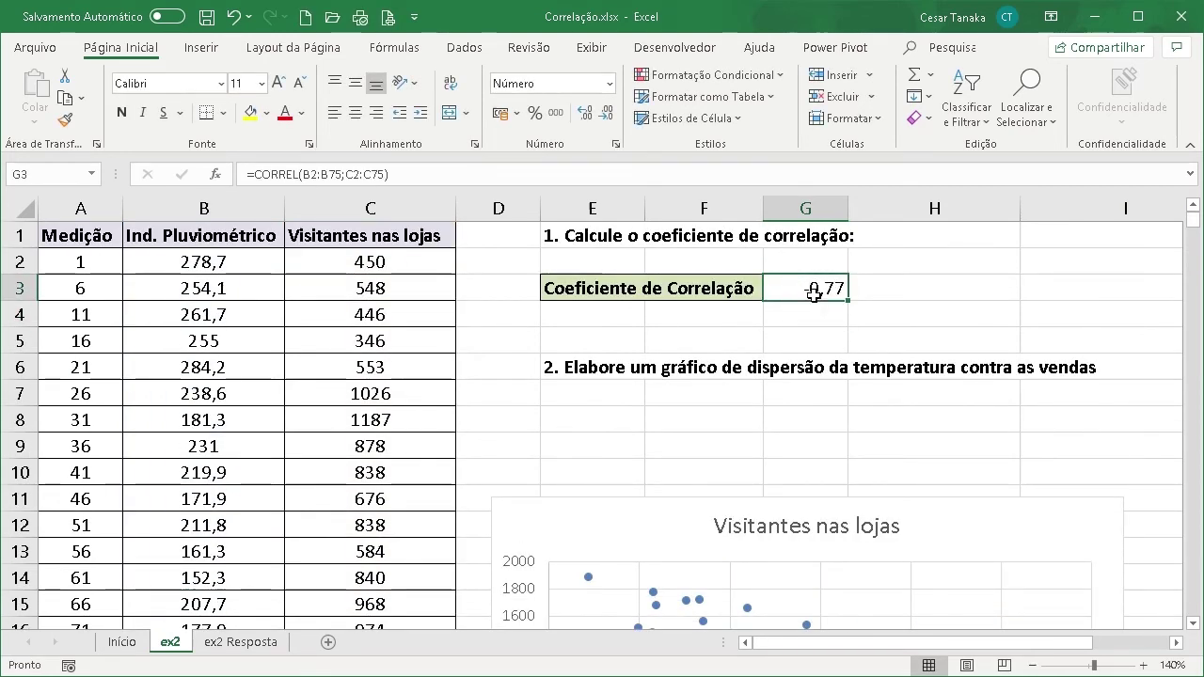
scroll(763, 436, "down", 3)
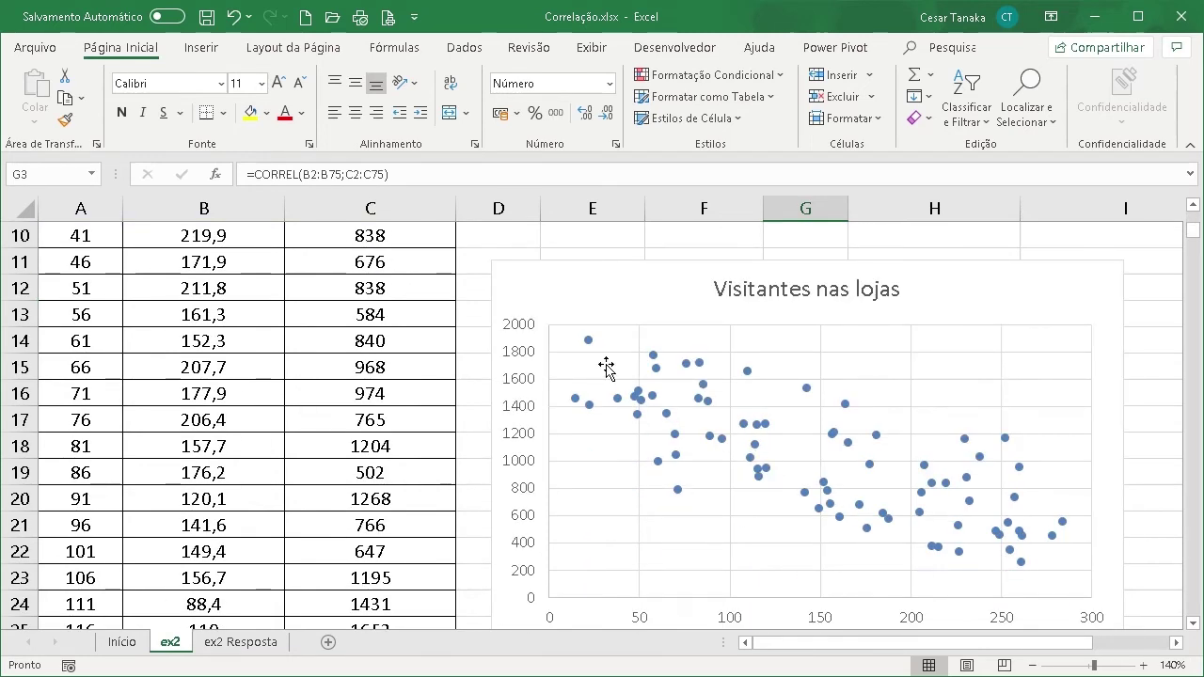
scroll(997, 506, "down", 1)
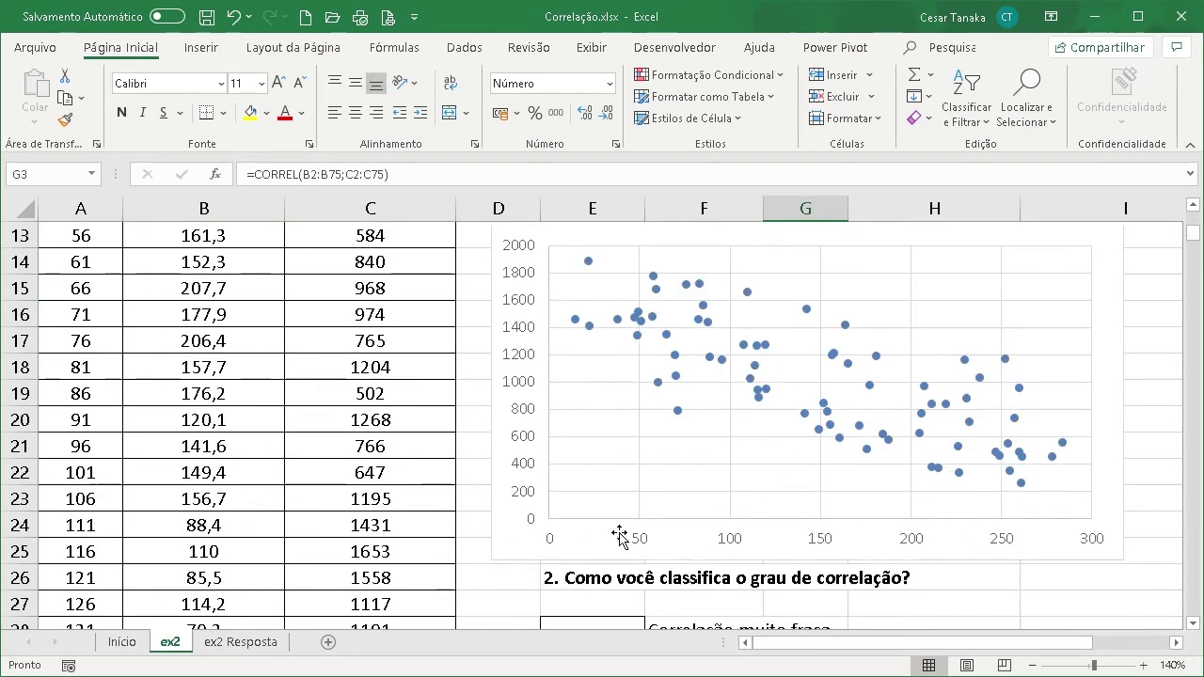
scroll(890, 532, "up", 3)
scroll(891, 532, "up", 1)
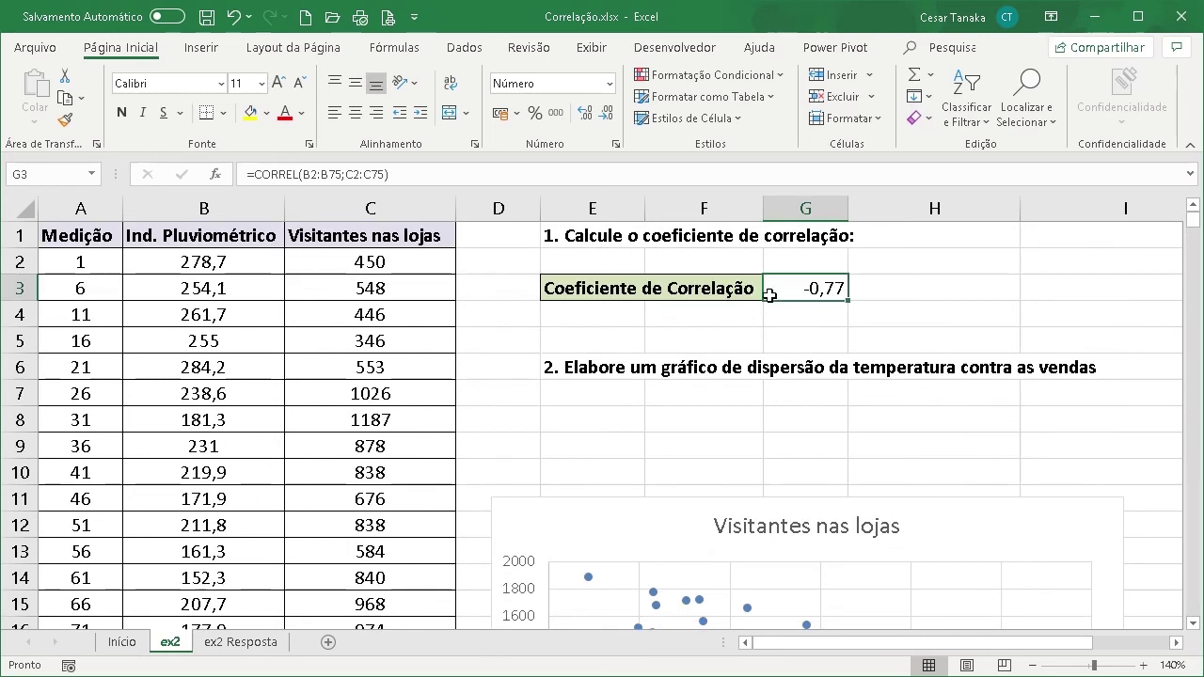